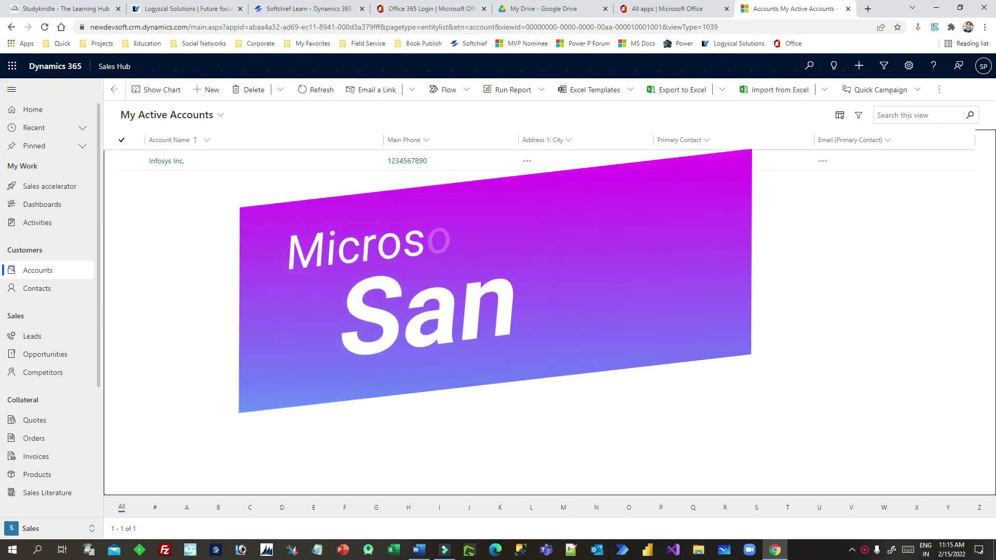
Step: Open the Infosys Inc. account record from My Active Accounts
double_click(456, 161)
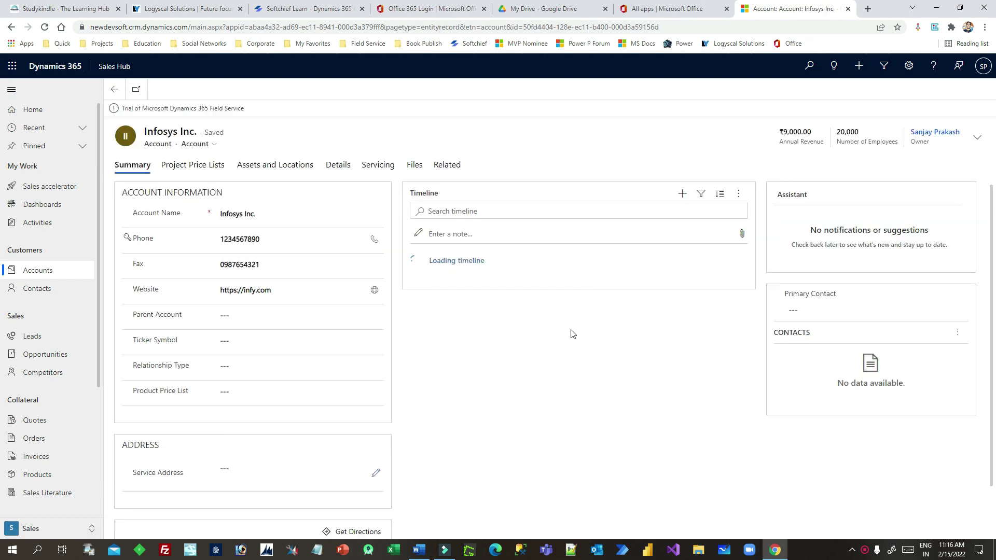
click(147, 213)
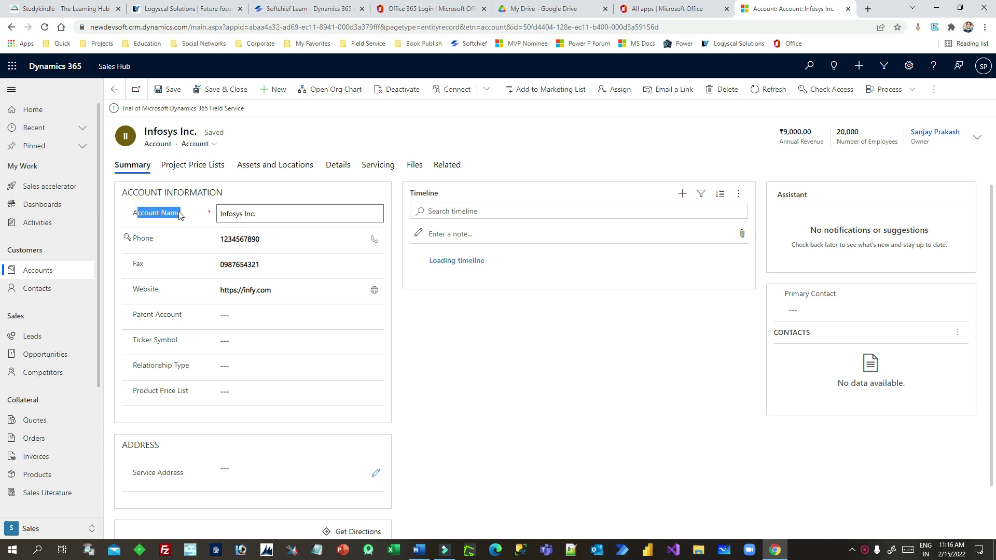
key(Tab)
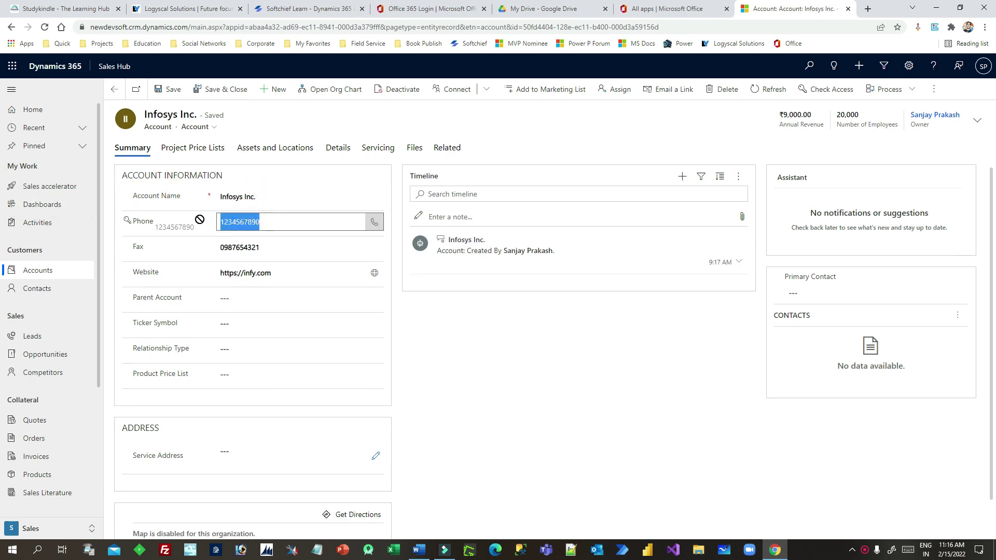
click(269, 199)
click(251, 222)
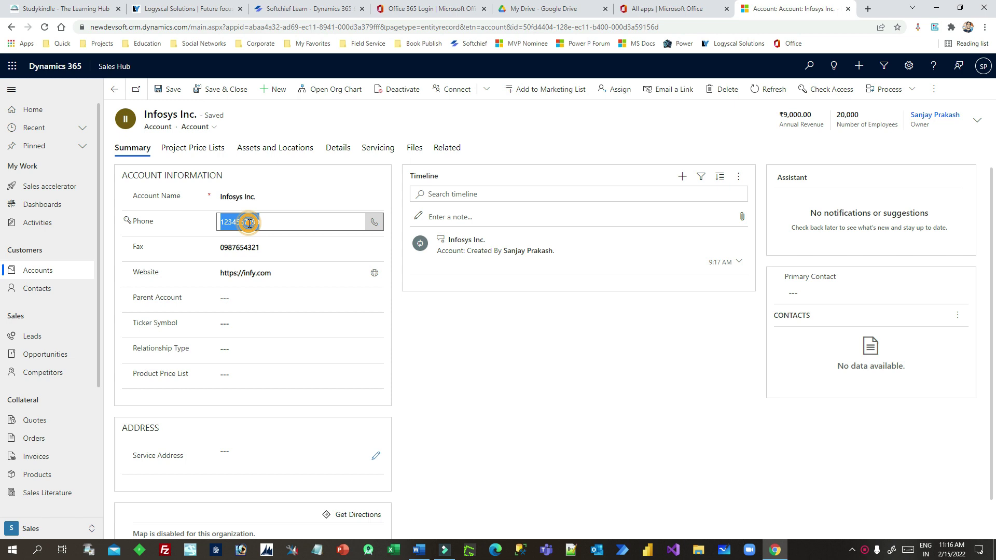
click(252, 244)
click(260, 274)
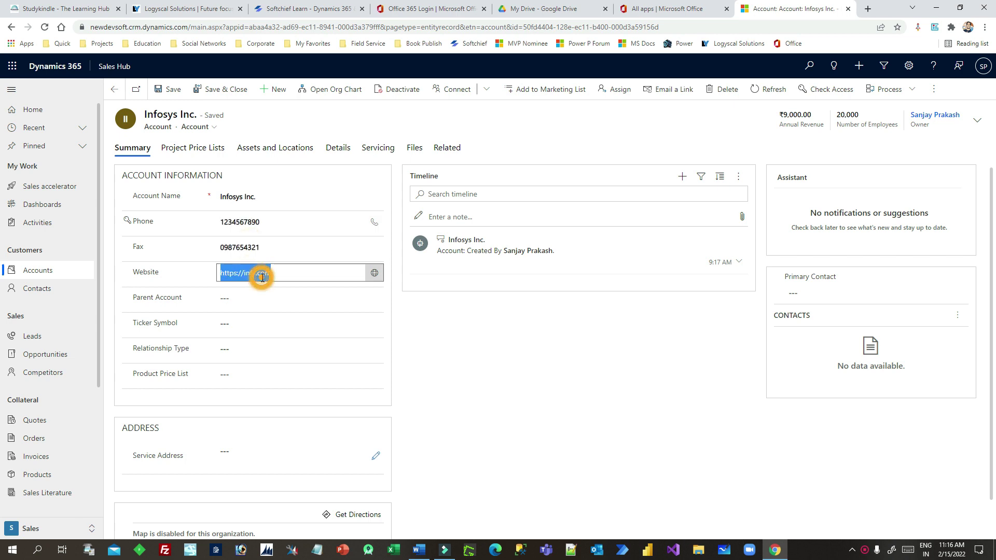
click(453, 327)
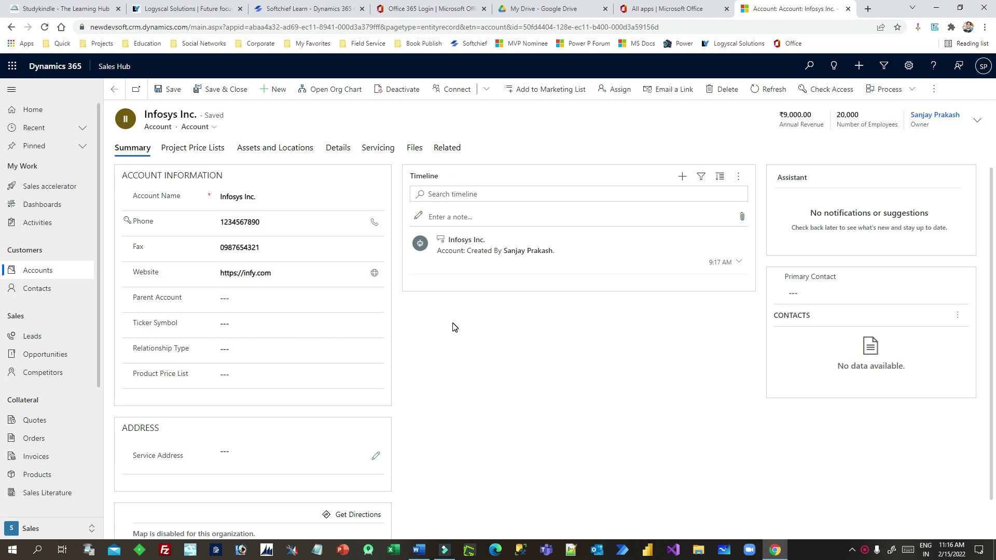
click(275, 200)
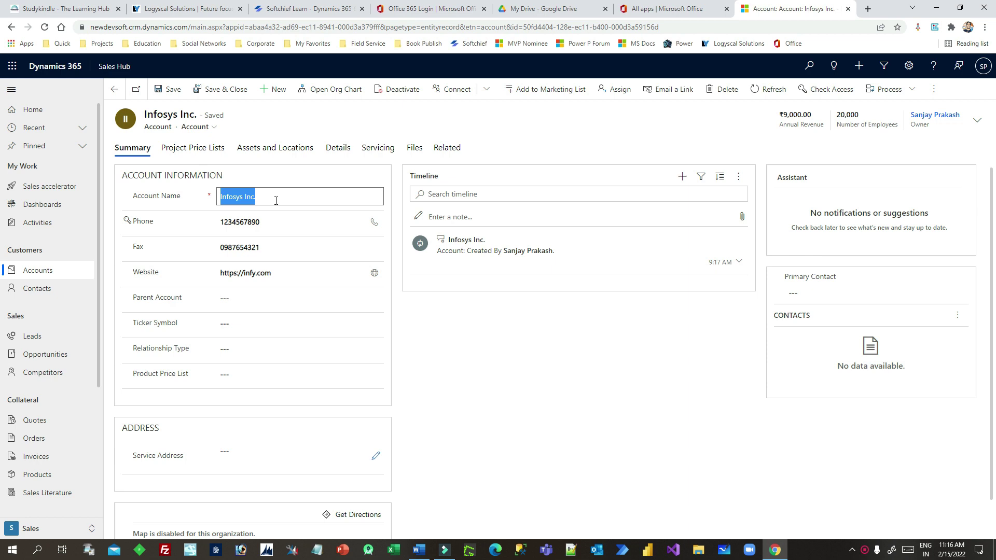
click(276, 201)
double_click(284, 199)
key(ctrl+c)
click(262, 89)
click(266, 215)
key(ctrl+v)
click(252, 245)
text(123456789)
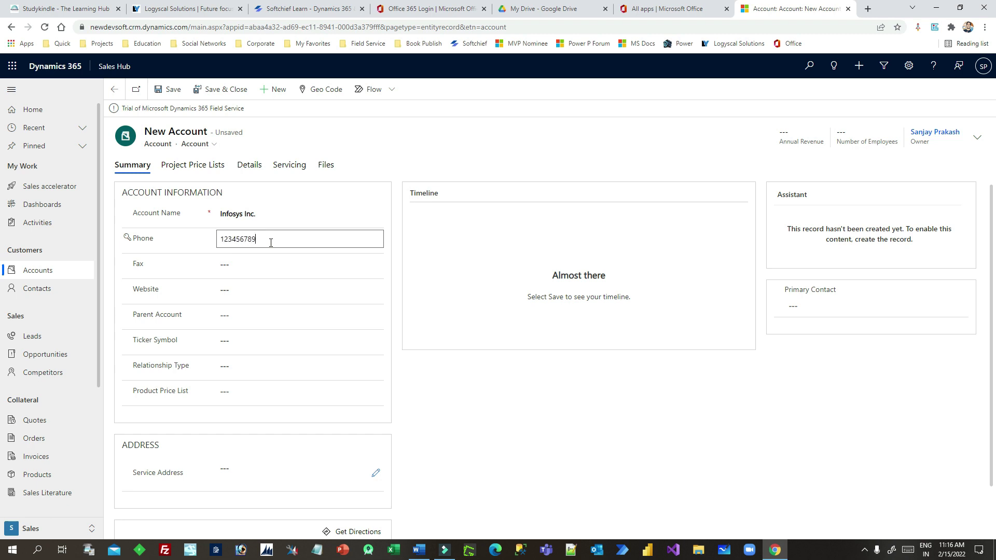
text(0)
click(168, 89)
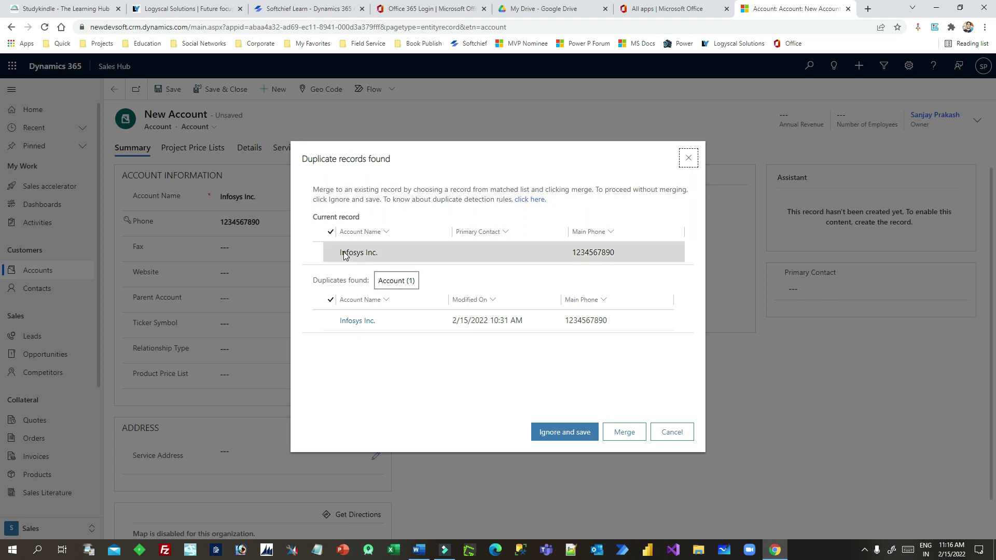
Step: Tick both Infosys Inc. rows, then close the duplicate warning without merging
click(323, 322)
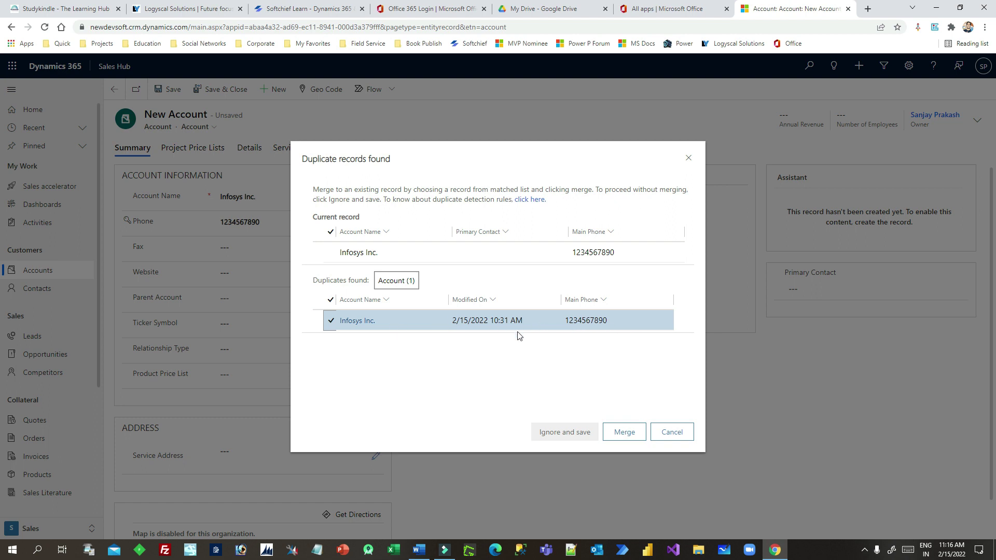
click(329, 255)
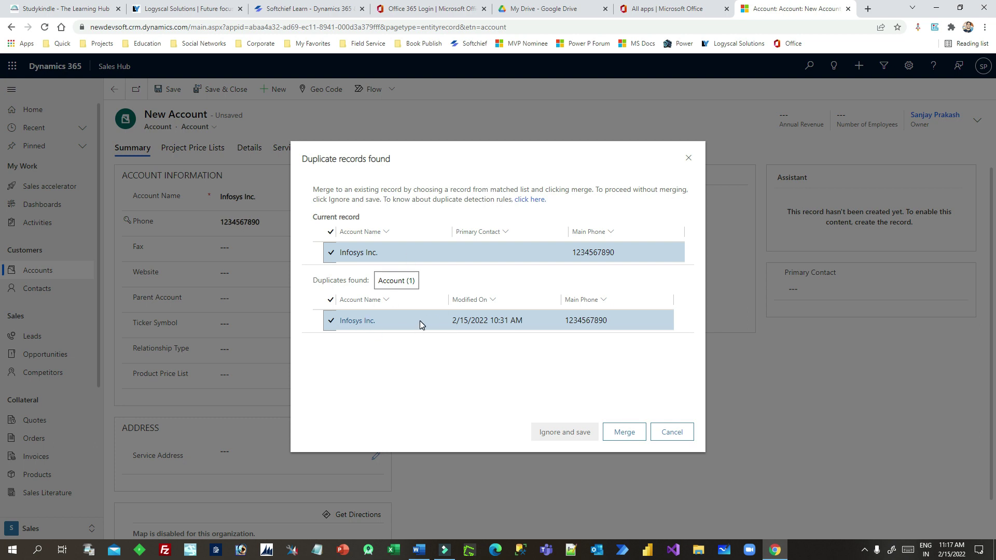
click(688, 159)
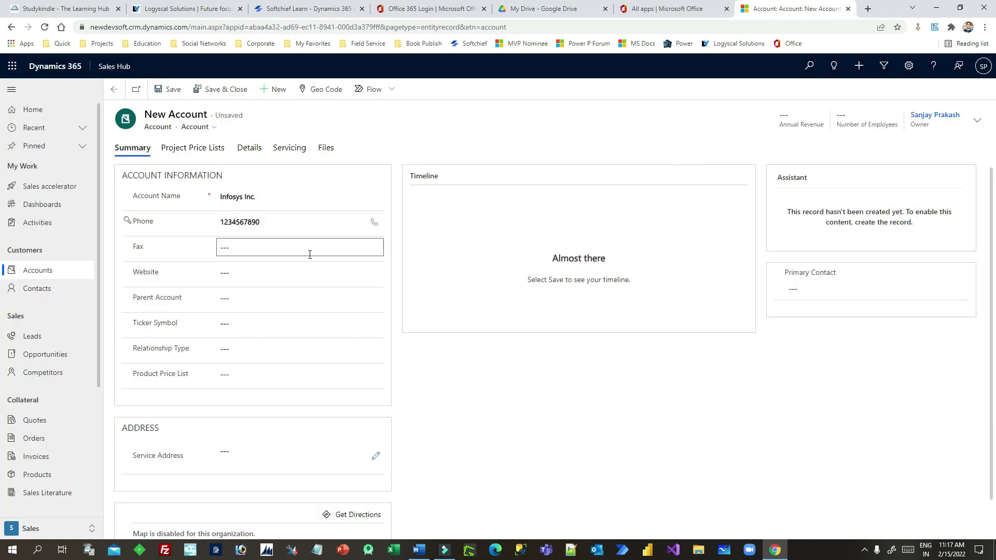
Step: Set Relationship Type to Competitor and choose the recent contact as Primary Contact
click(260, 349)
click(248, 371)
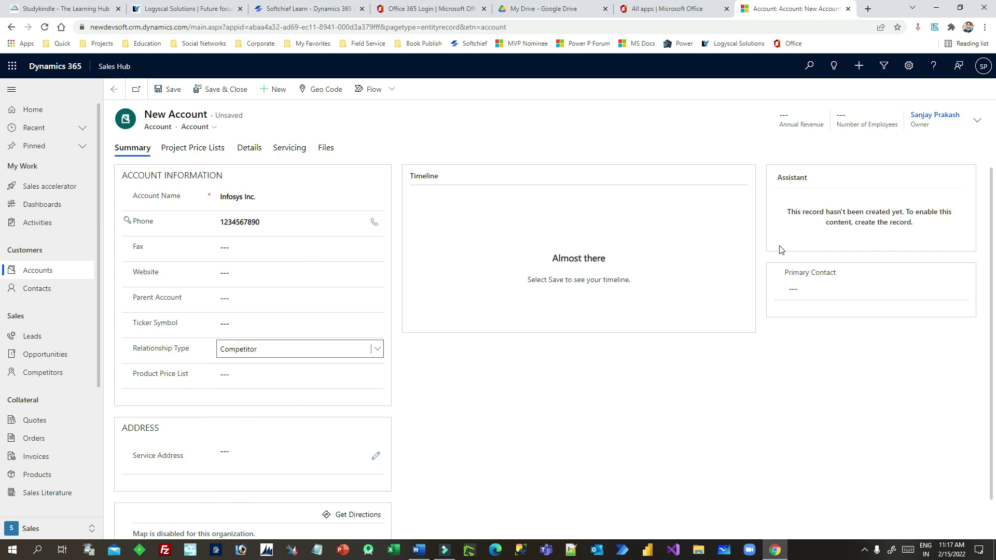
click(807, 291)
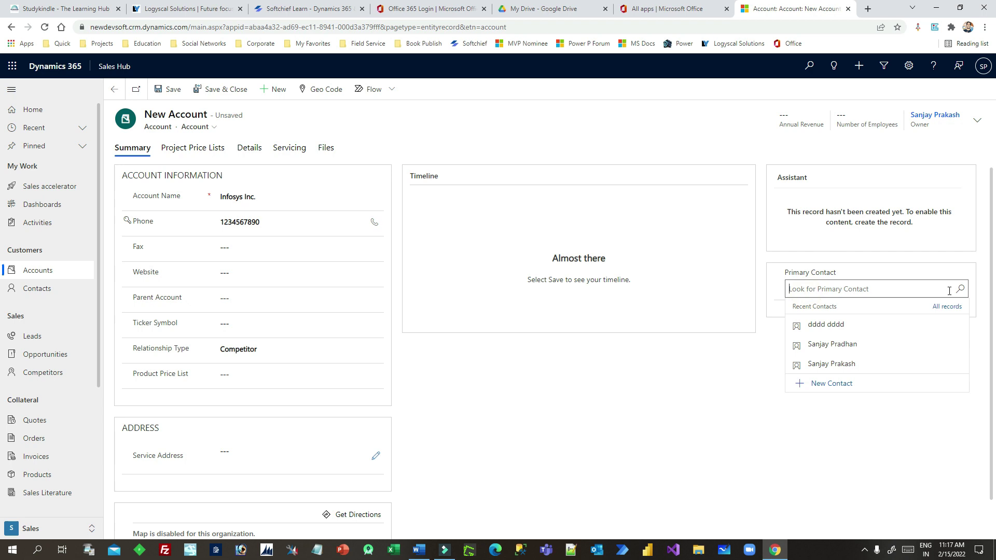
click(834, 345)
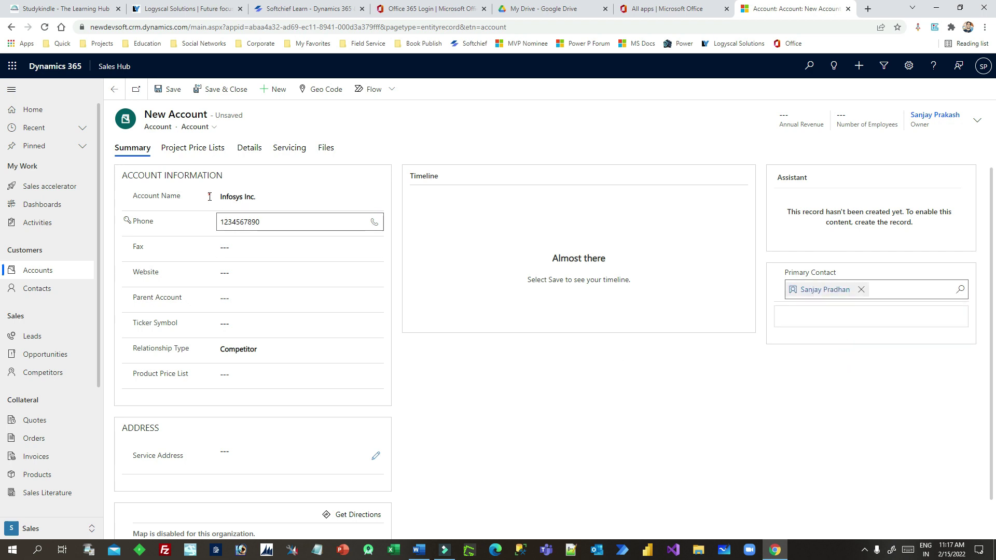
Step: Enter 800,000 as the header Annual Revenue and save the account
click(977, 120)
click(885, 152)
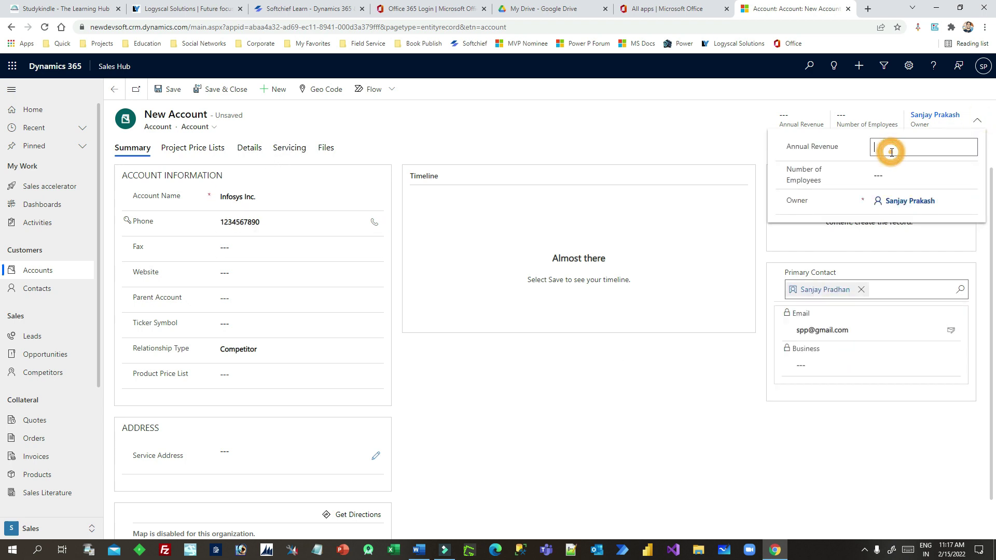
text(800,000)
click(642, 402)
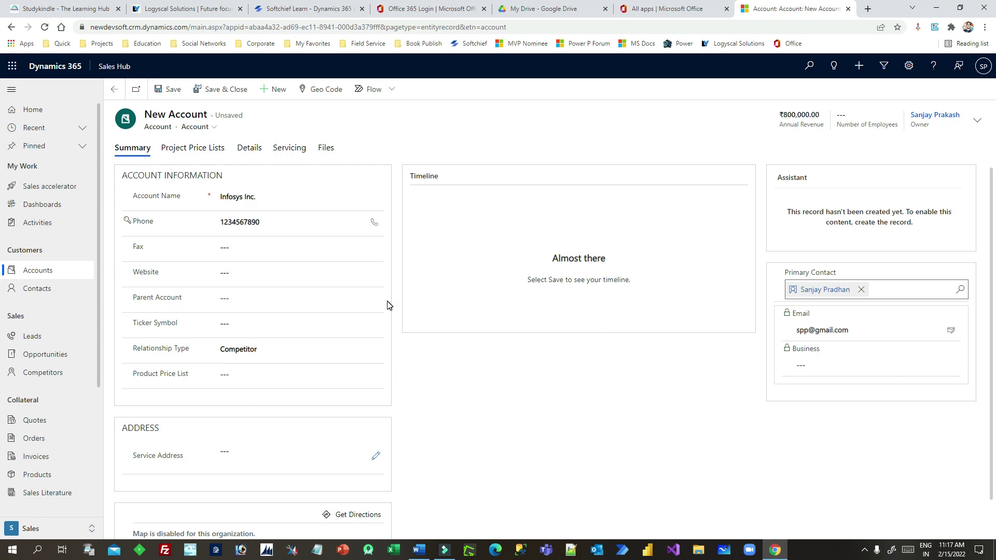
click(175, 89)
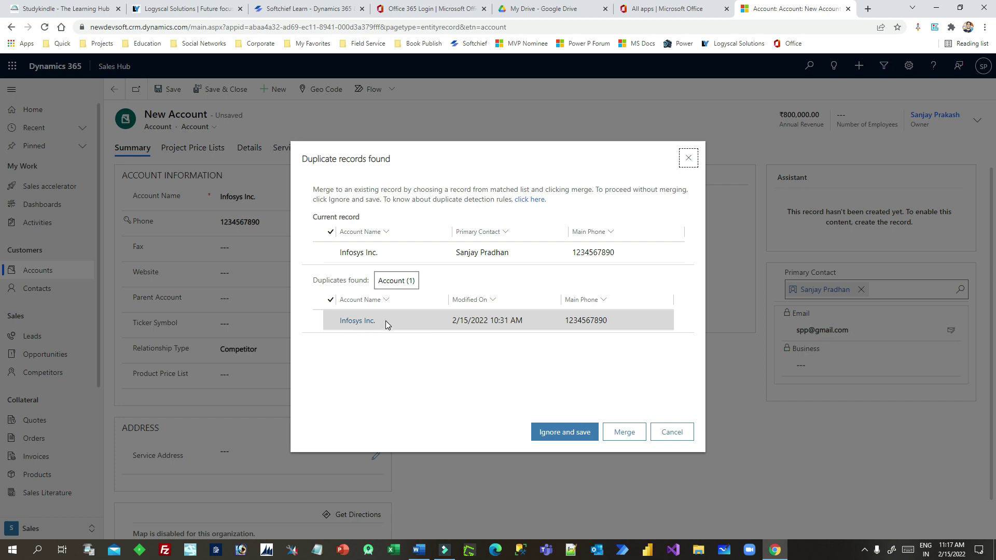
Step: Select the existing Infosys Inc. duplicate and choose Merge
click(331, 320)
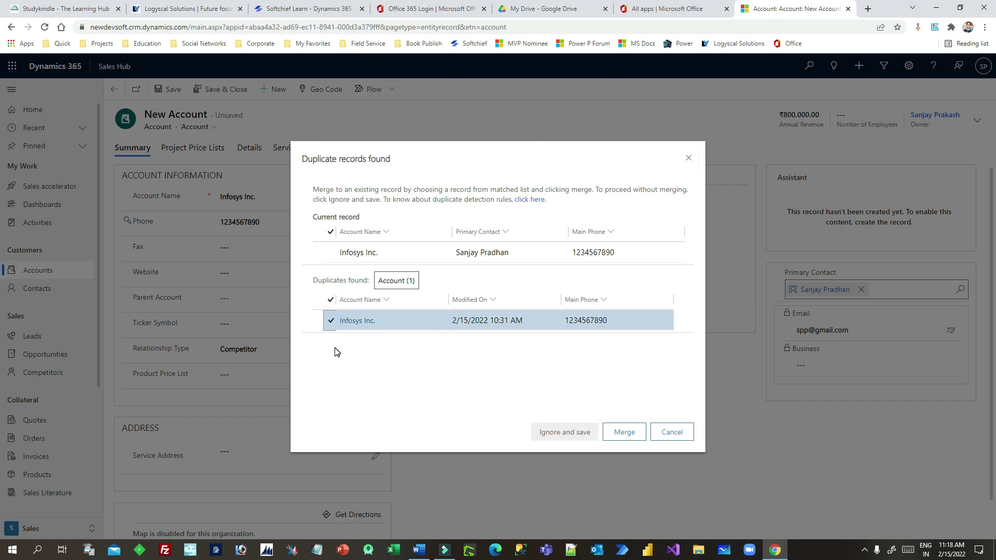
click(625, 432)
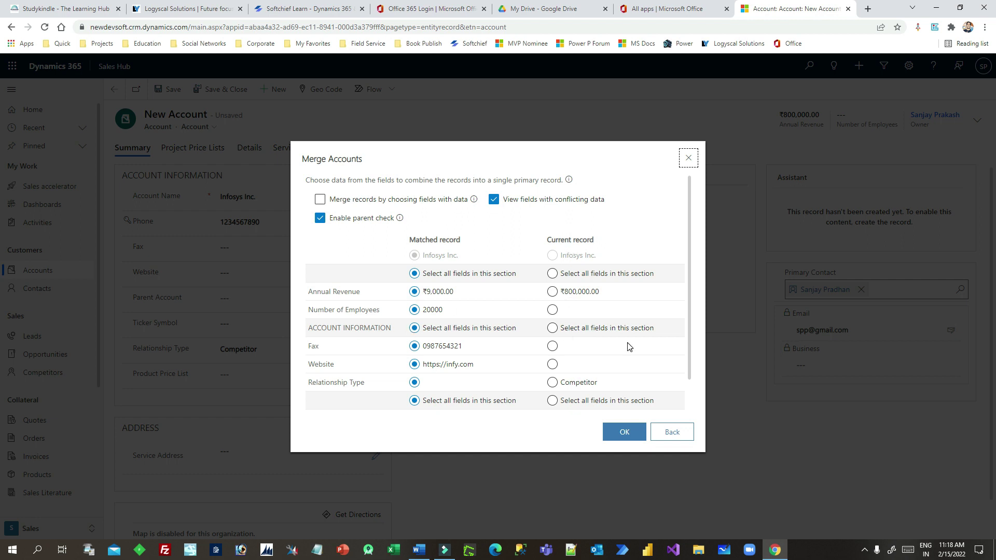
Step: Keep the current record's ₹800,000.00 revenue, primary contact and Competitor relationship type
scroll(462, 349, down, 2)
scroll(463, 348, up, 2)
click(552, 291)
scroll(553, 384, down, 1)
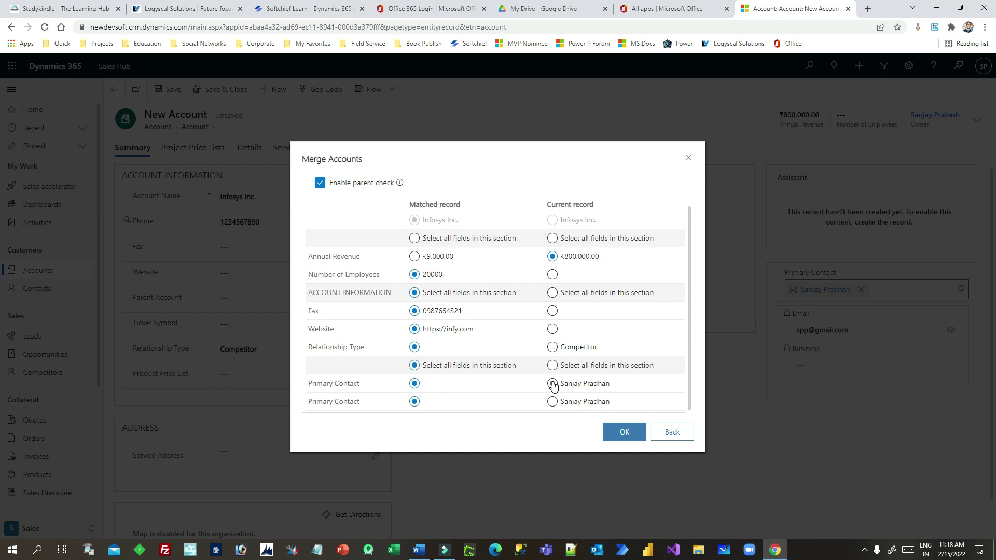
click(553, 383)
click(552, 401)
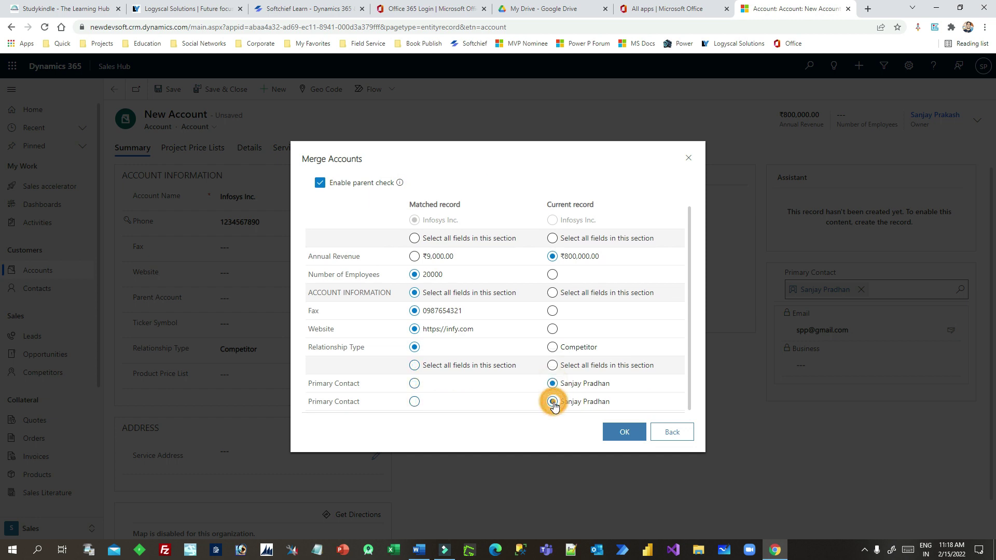
click(553, 347)
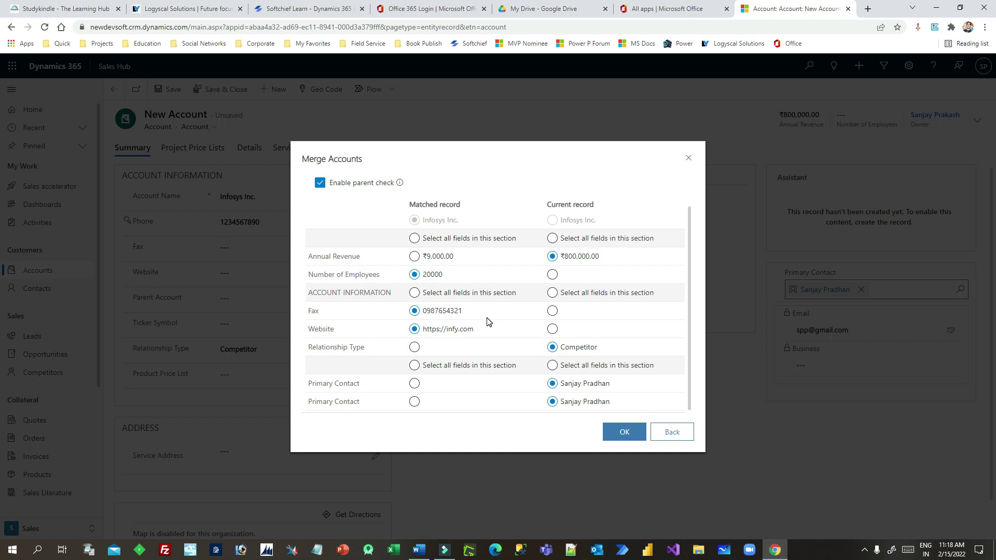
scroll(554, 329, up, 1)
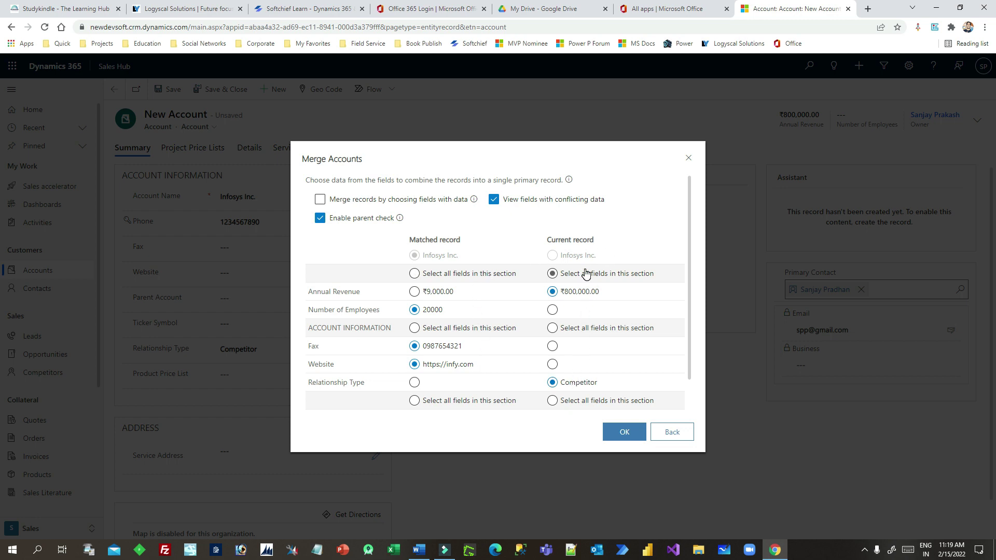
Step: Leave 'fields with data' off, take all summary fields from the current record, and confirm the merge
click(320, 202)
scroll(444, 357, down, 1)
scroll(445, 356, up, 1)
click(320, 200)
click(559, 281)
click(626, 434)
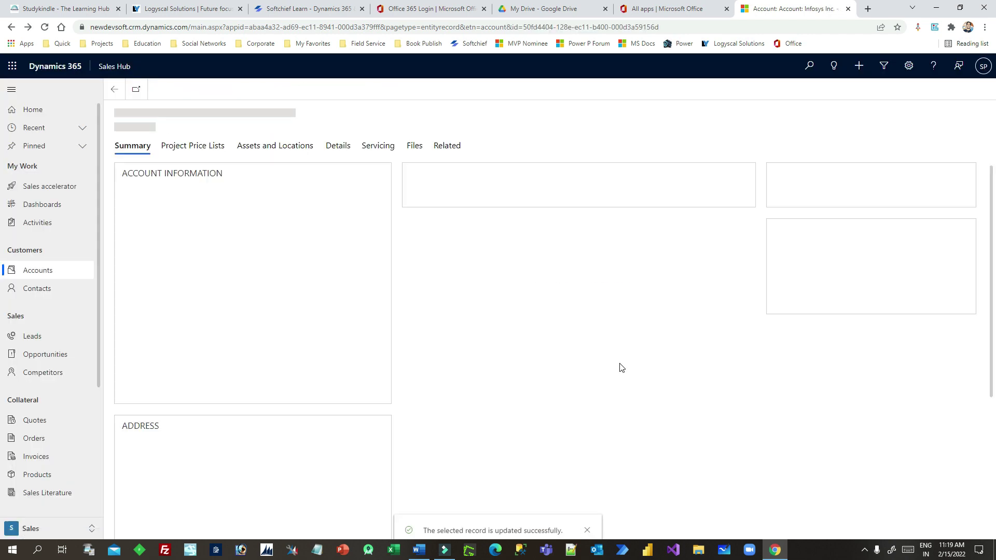
click(32, 270)
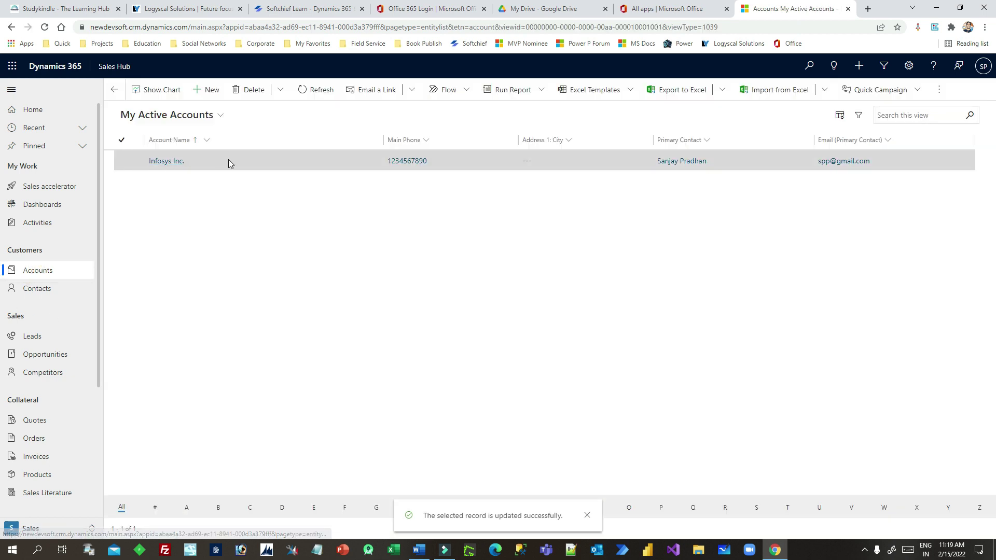
double_click(250, 159)
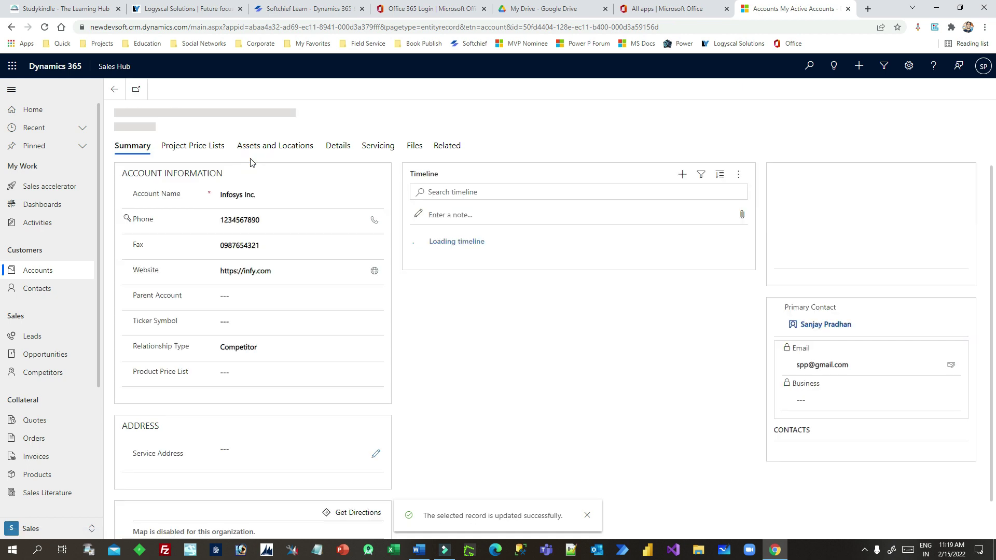
scroll(279, 349, down, 1)
drag(140, 316, 189, 316)
scroll(882, 312, up, 1)
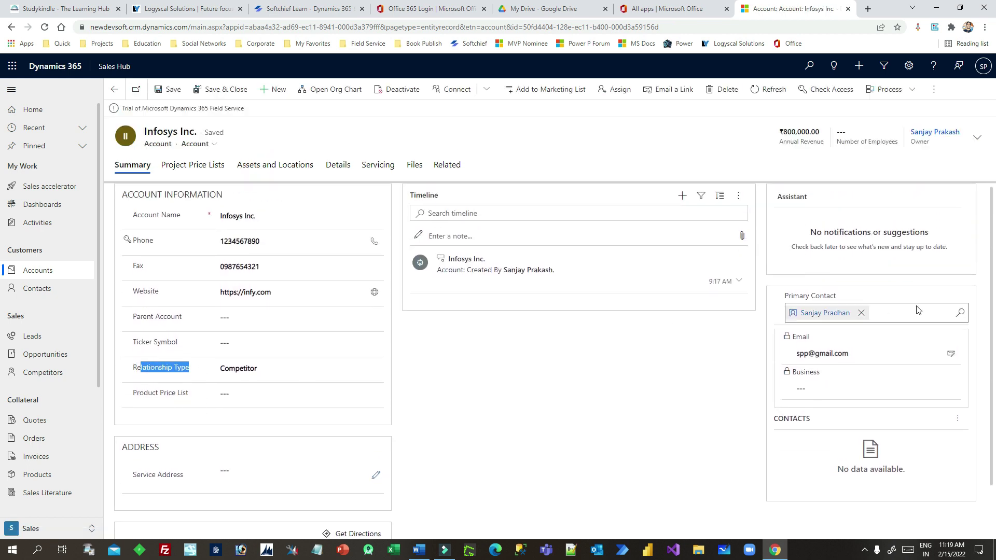
scroll(815, 323, down, 1)
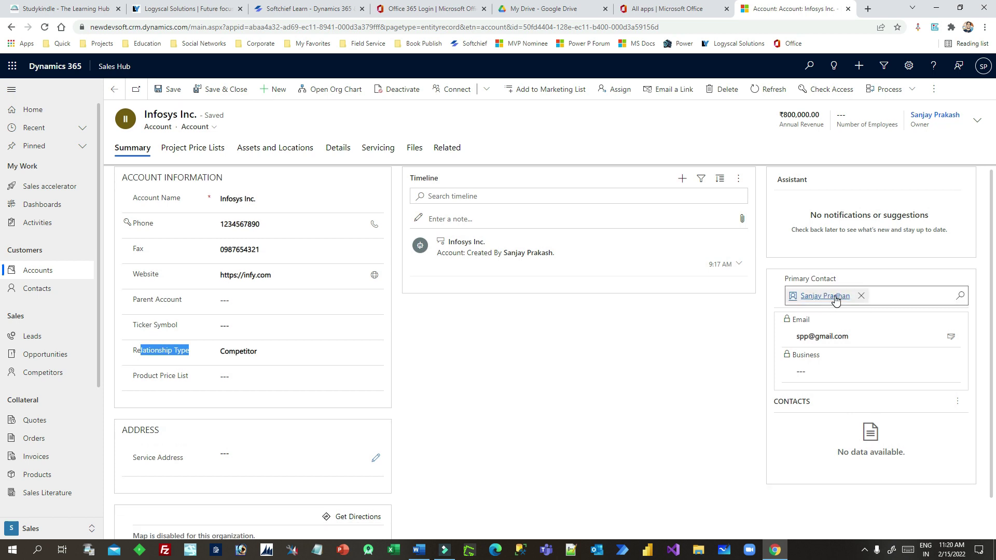
click(976, 120)
click(891, 147)
double_click(891, 147)
click(639, 363)
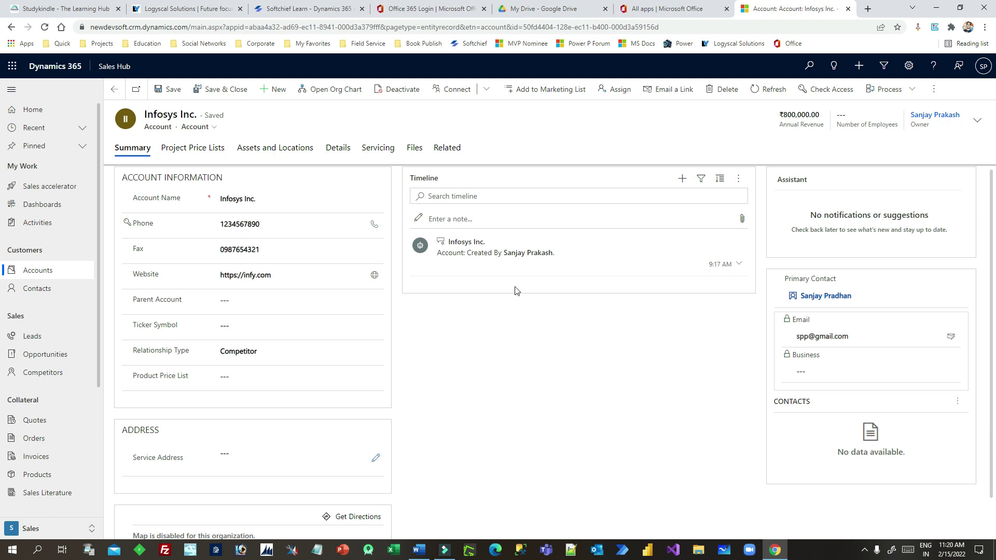
click(231, 198)
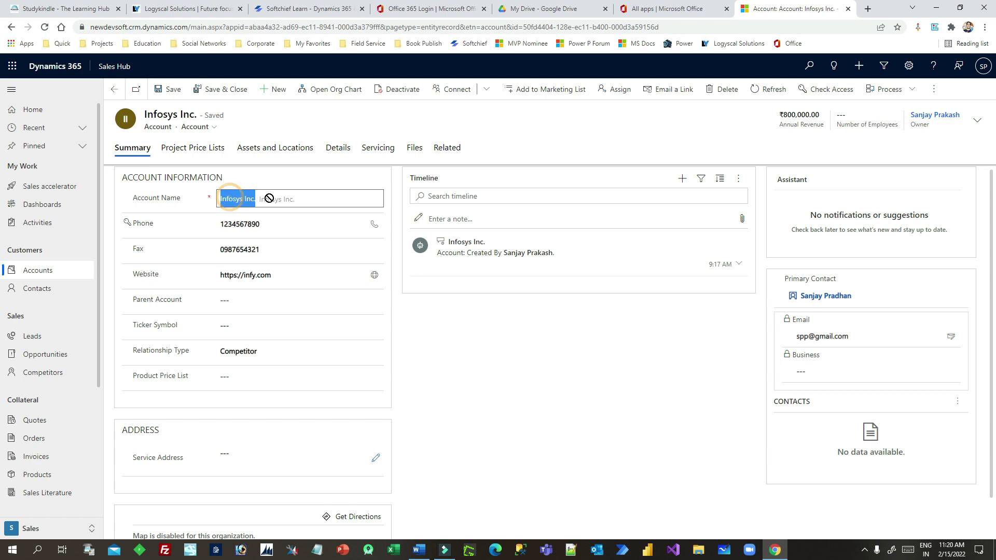
double_click(238, 228)
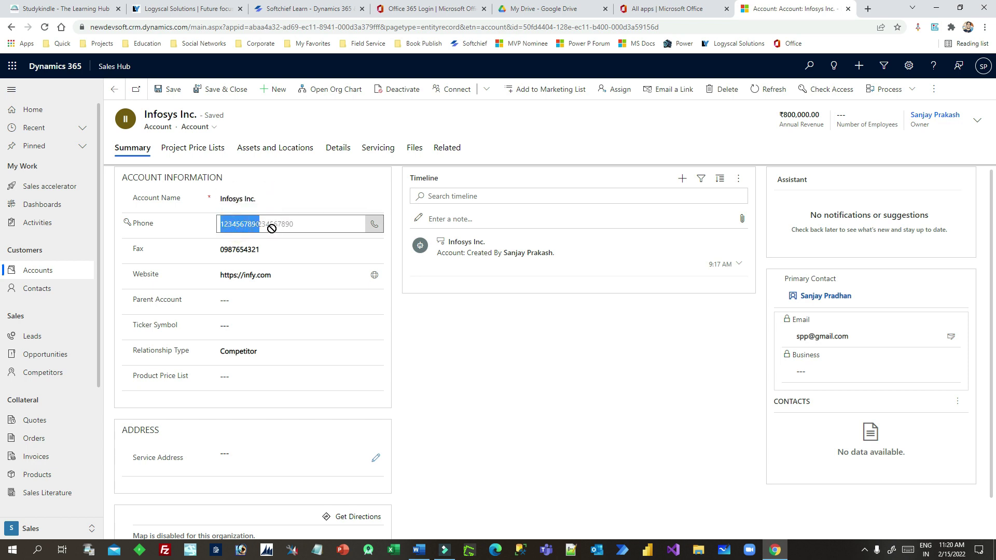
click(487, 341)
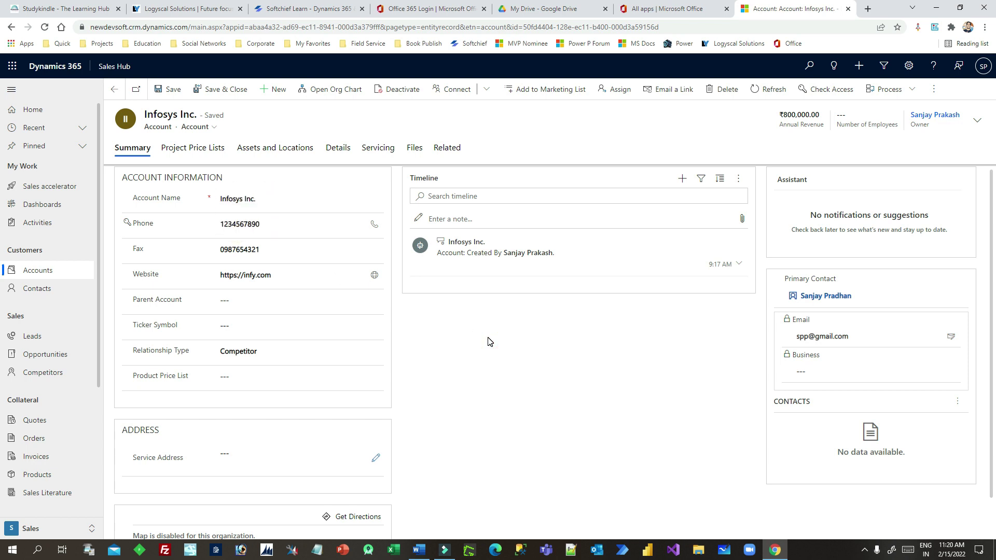